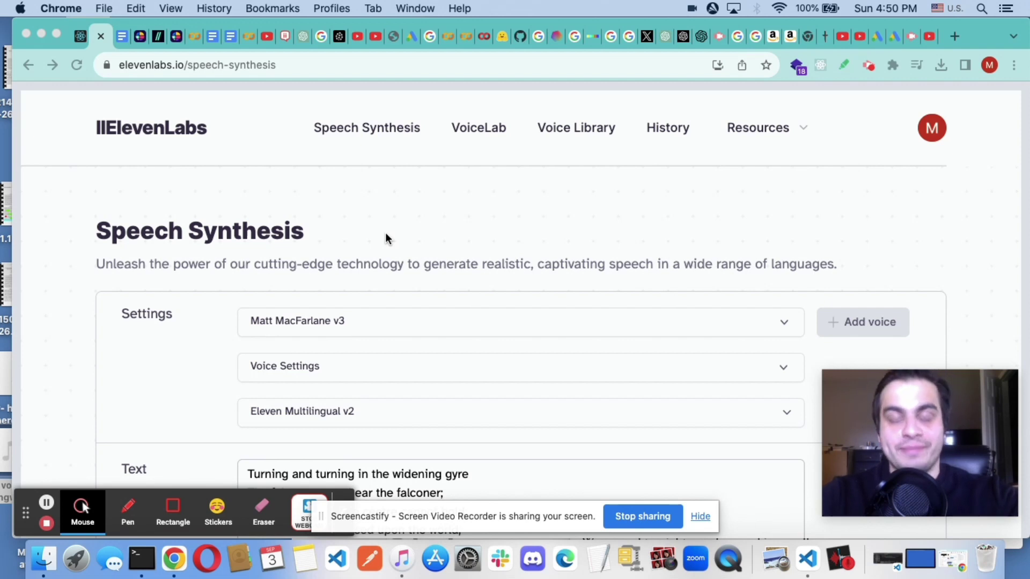
- Start an Instant Voice Clone in VoiceLab, naming it after the speaker followed by 'v4'
click(381, 218)
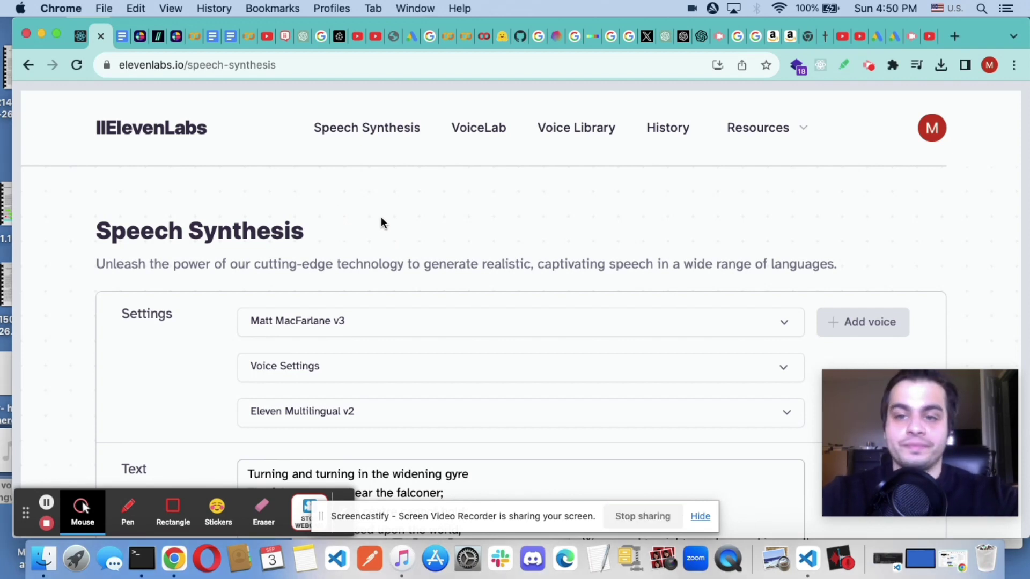
click(485, 129)
scroll(328, 275, down, 3)
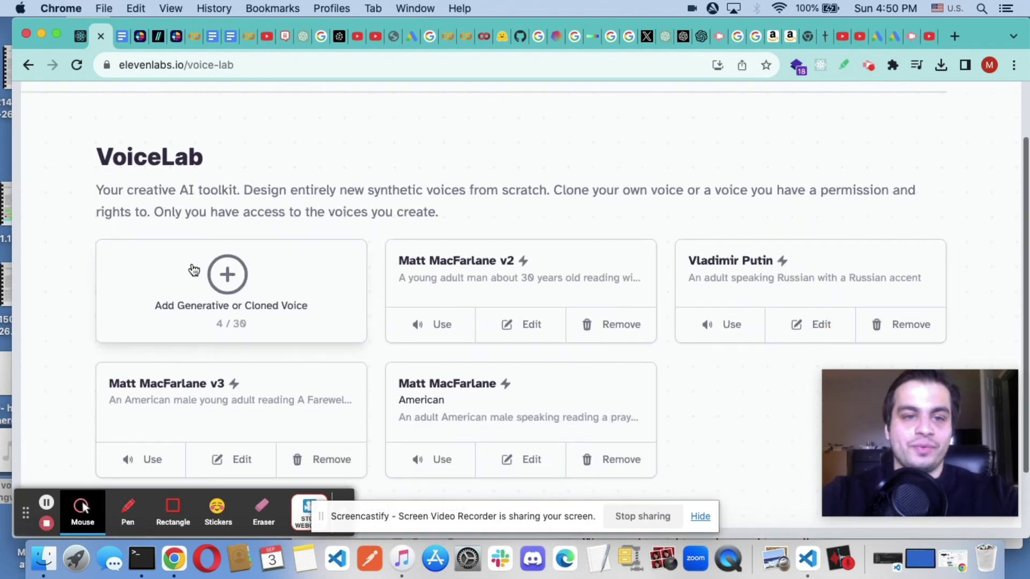
click(236, 275)
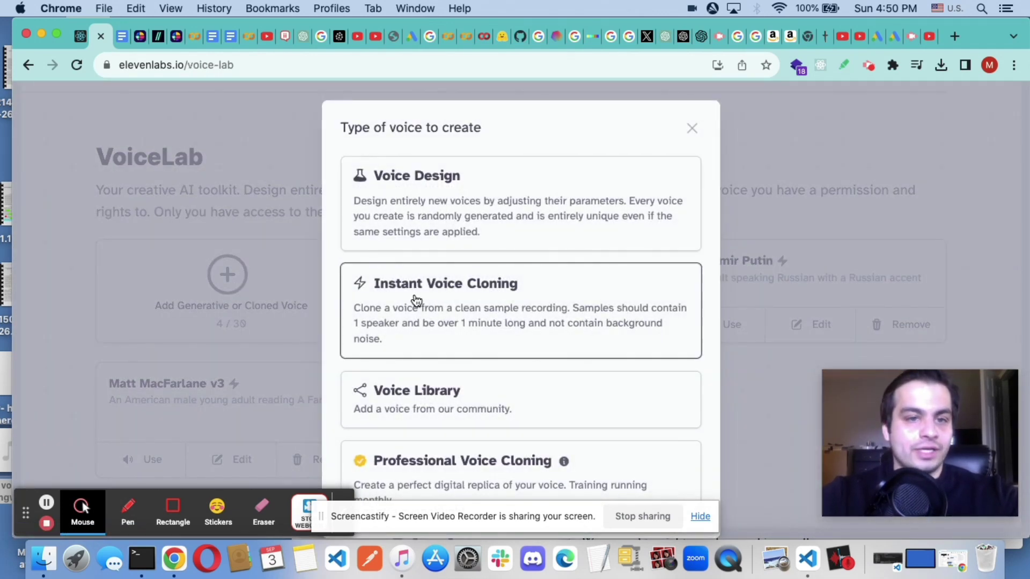
click(457, 304)
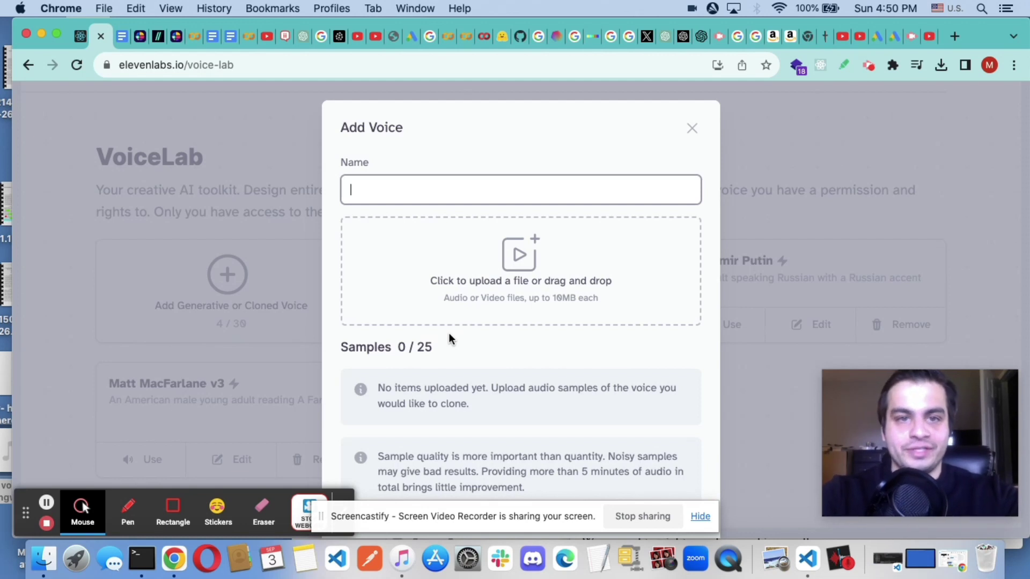
text(Matt MacFarlane v4)
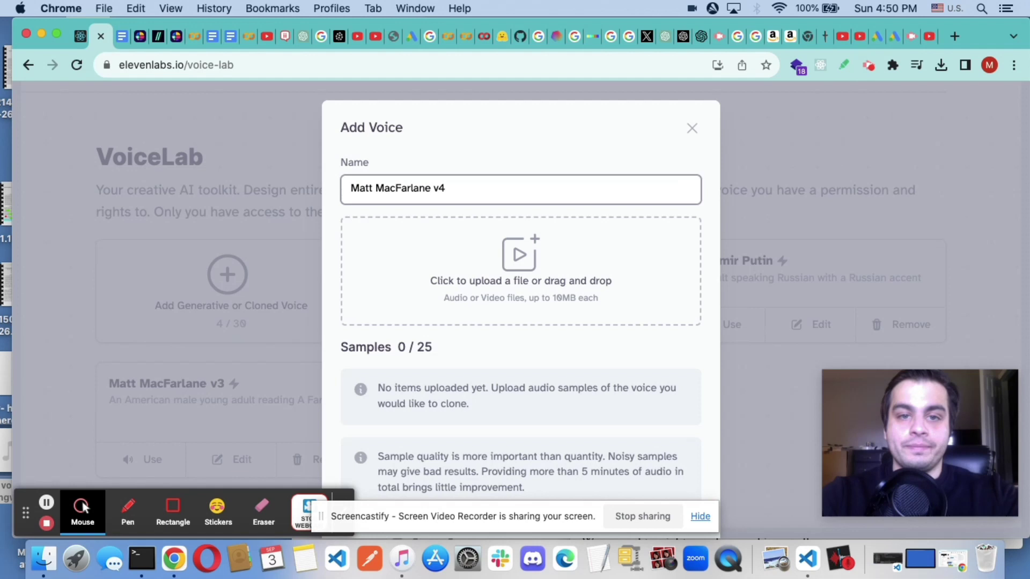
scroll(496, 410, down, 3)
scroll(497, 410, up, 3)
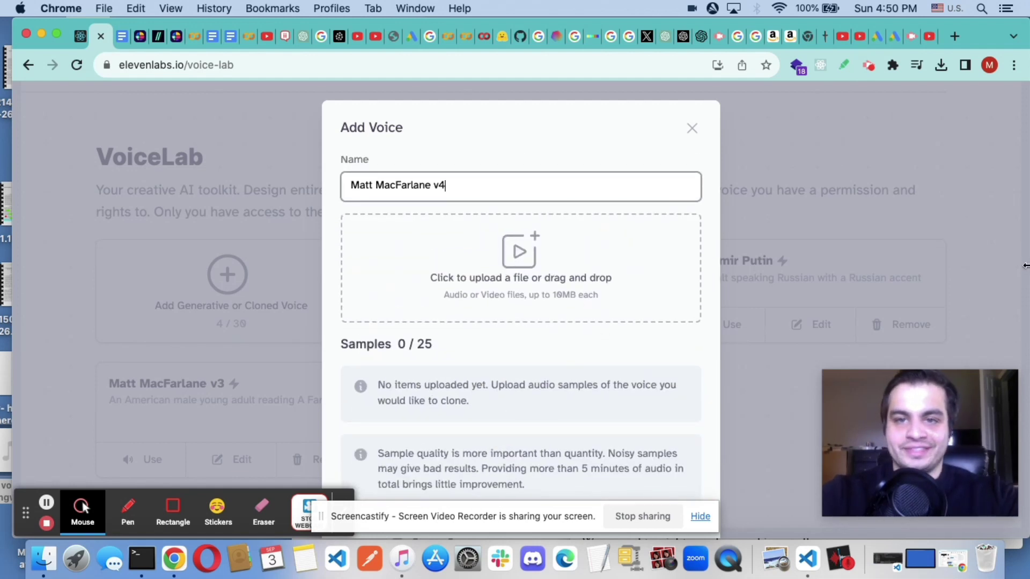
- Narrow the browser window and launch Voice Memos from the Dock
drag(1015, 265, 922, 265)
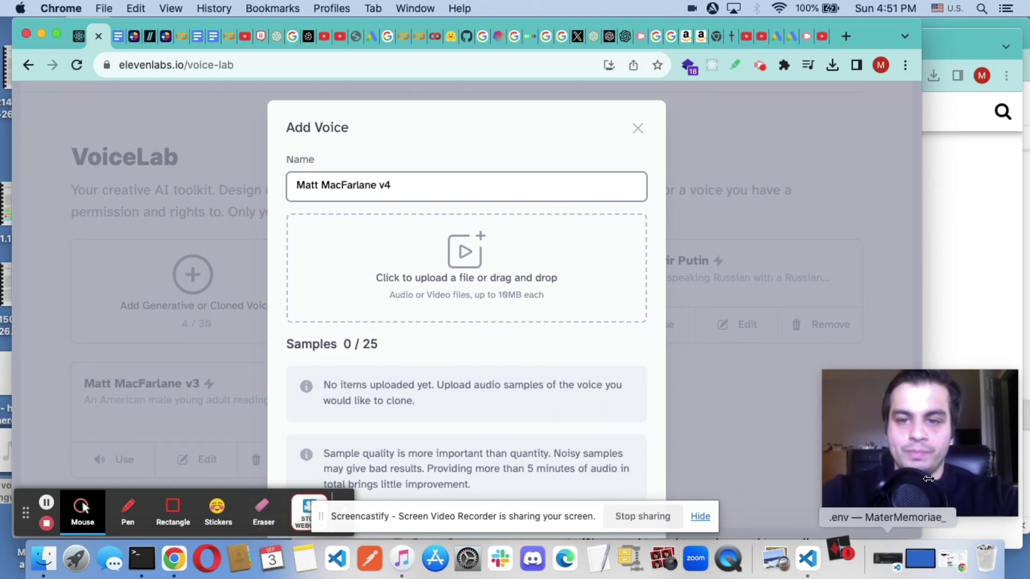
click(980, 95)
click(963, 47)
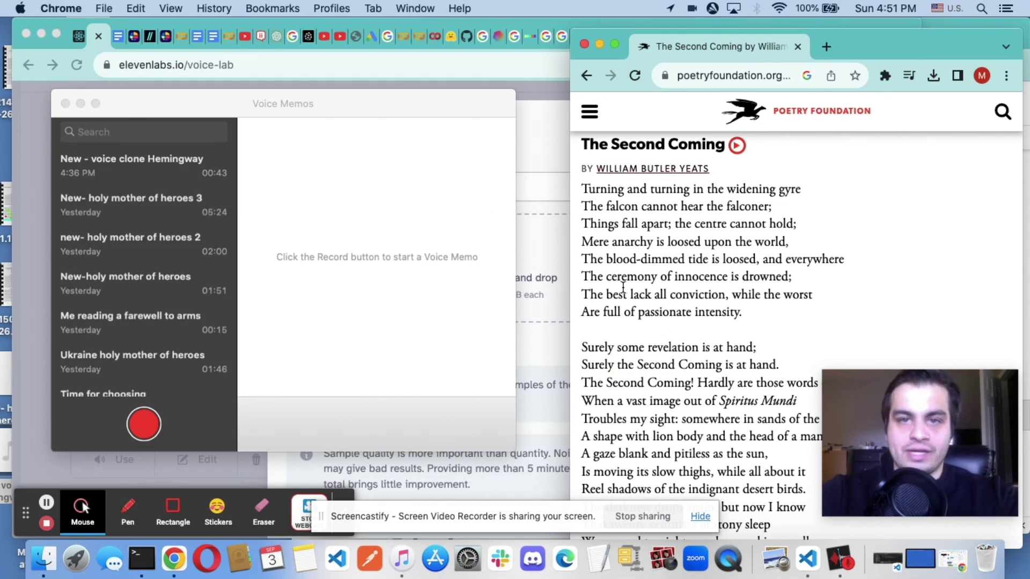
- Record about 22 seconds of The Second Coming read aloud, then pause
click(143, 433)
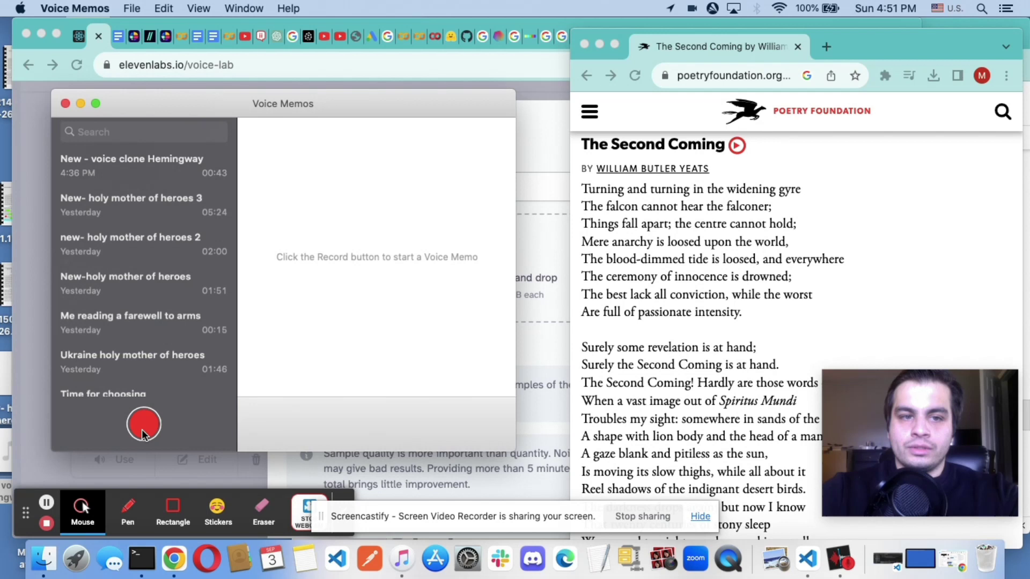
click(143, 427)
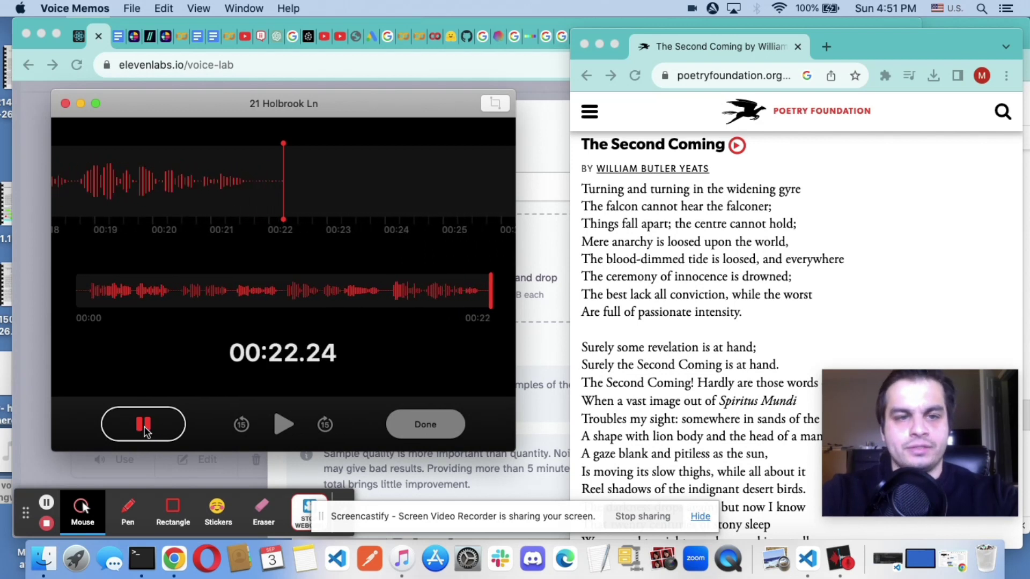
click(145, 428)
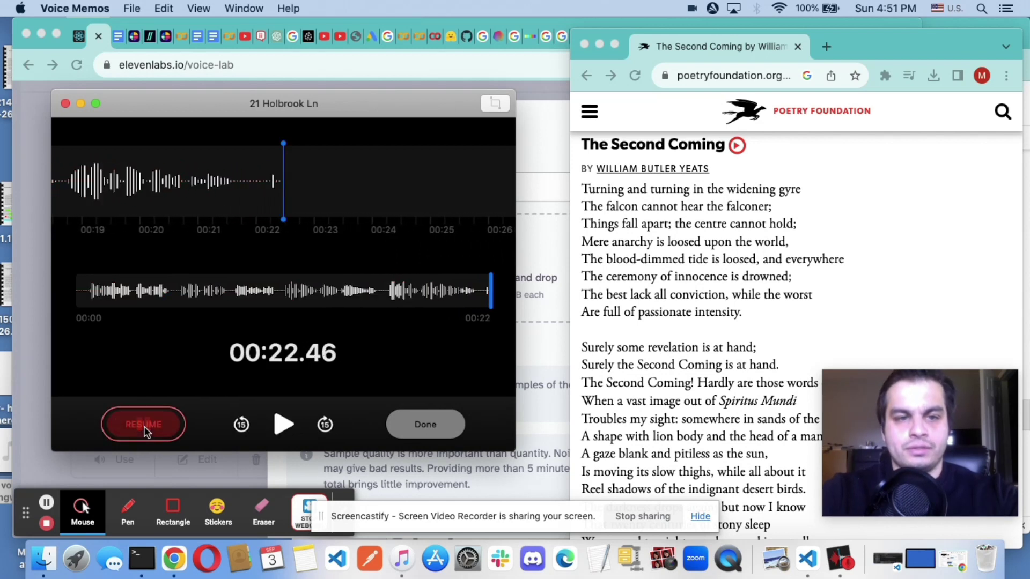
- Finish the 22-second recording and retitle it '- new second coming'
click(425, 426)
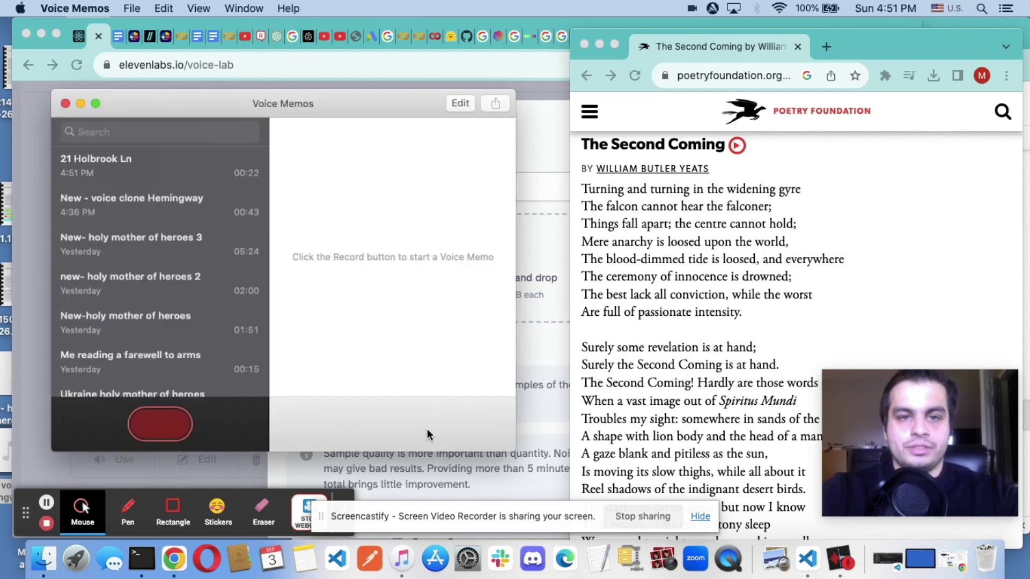
double_click(115, 161)
key(super+a)
key(BackSpace)
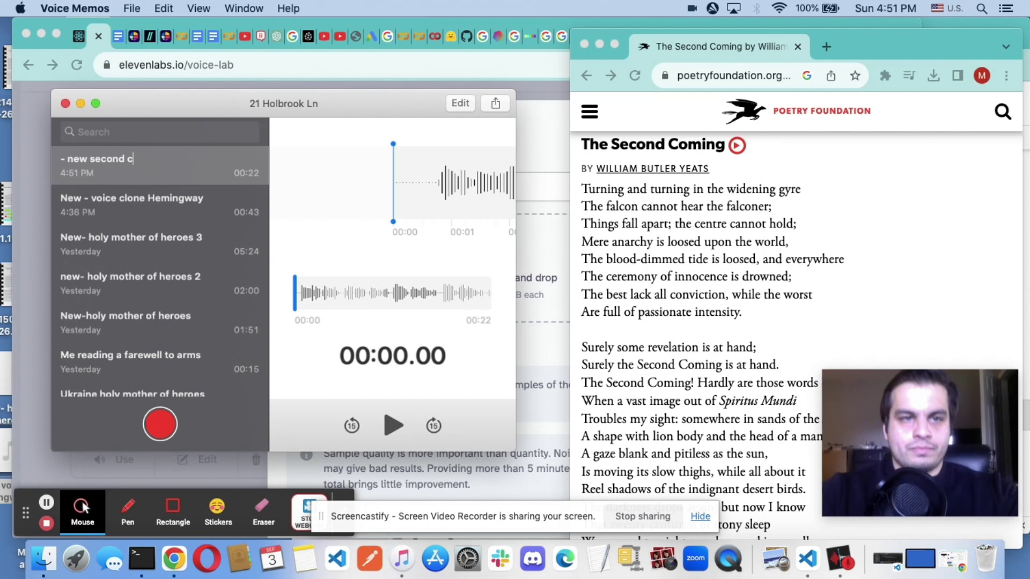
key(Return)
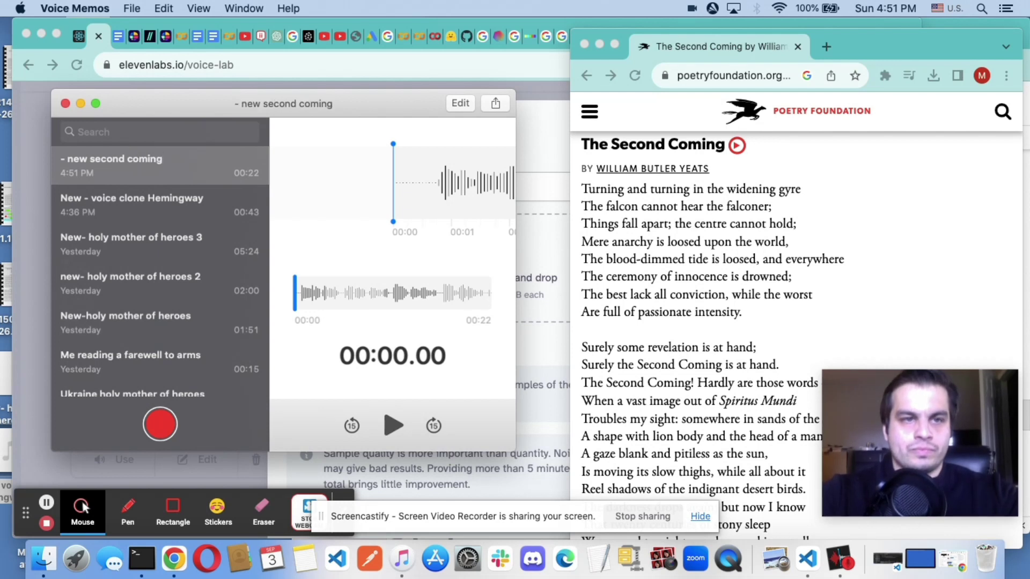
- Drag the voice memo onto the desktop as an .m4a file
click(127, 220)
click(142, 179)
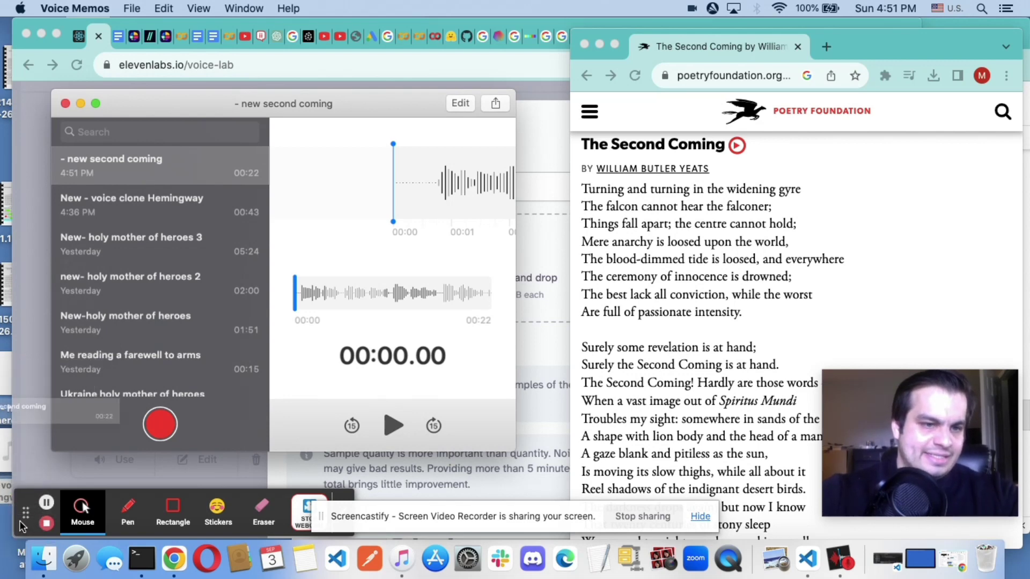
click(13, 280)
drag(16, 282, 55, 304)
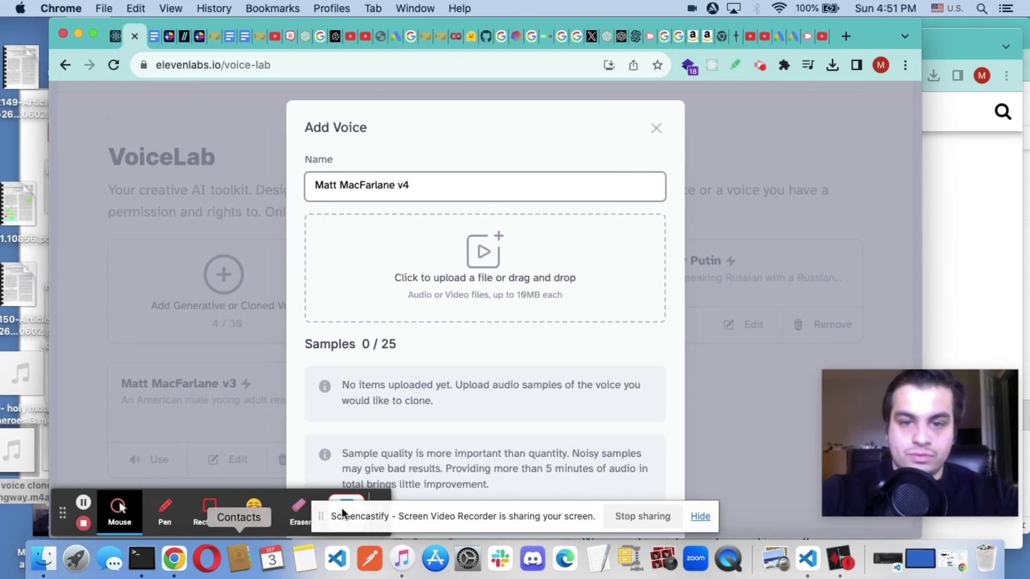
click(841, 559)
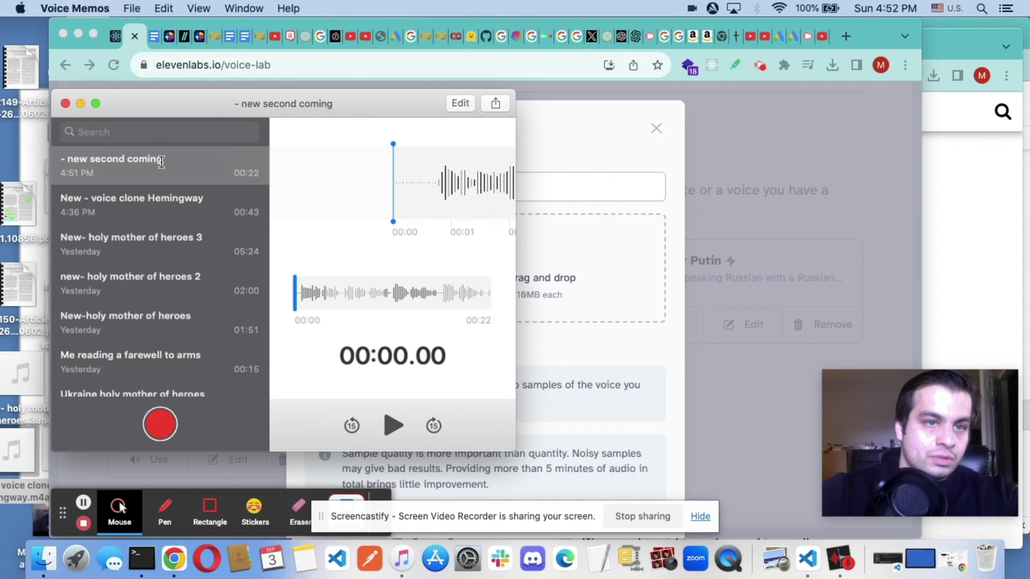
click(131, 204)
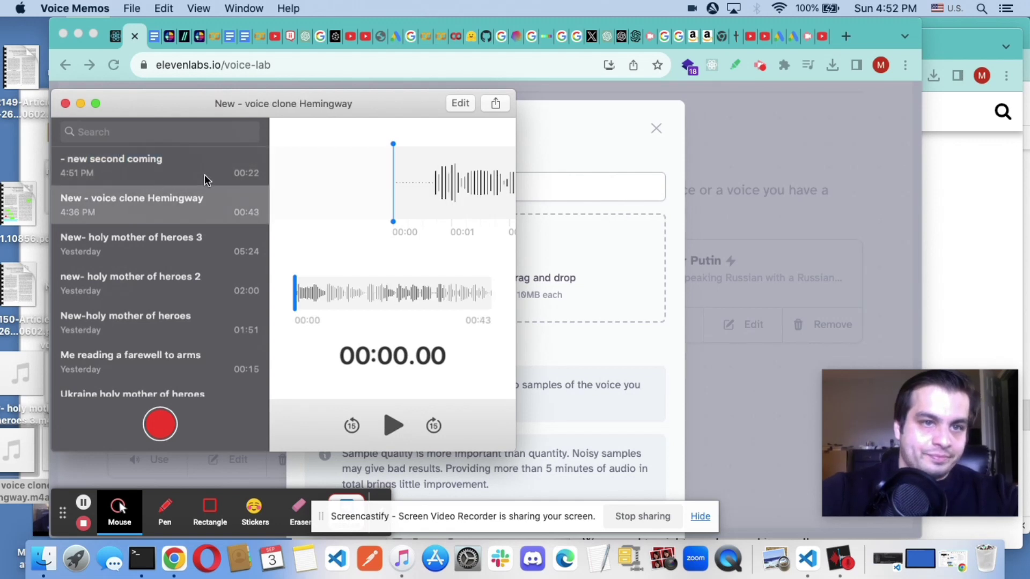
drag(204, 175, 25, 152)
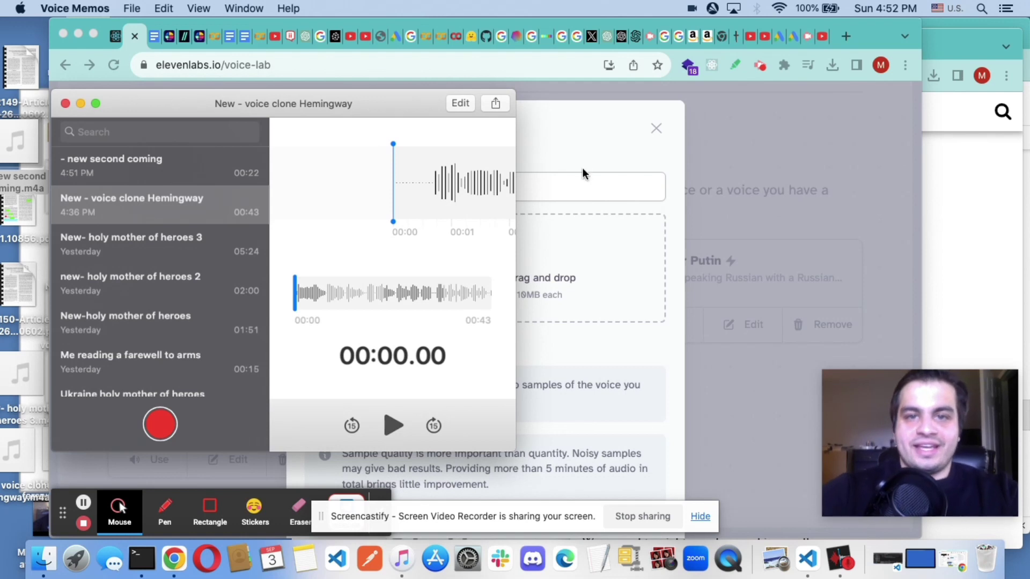
click(567, 157)
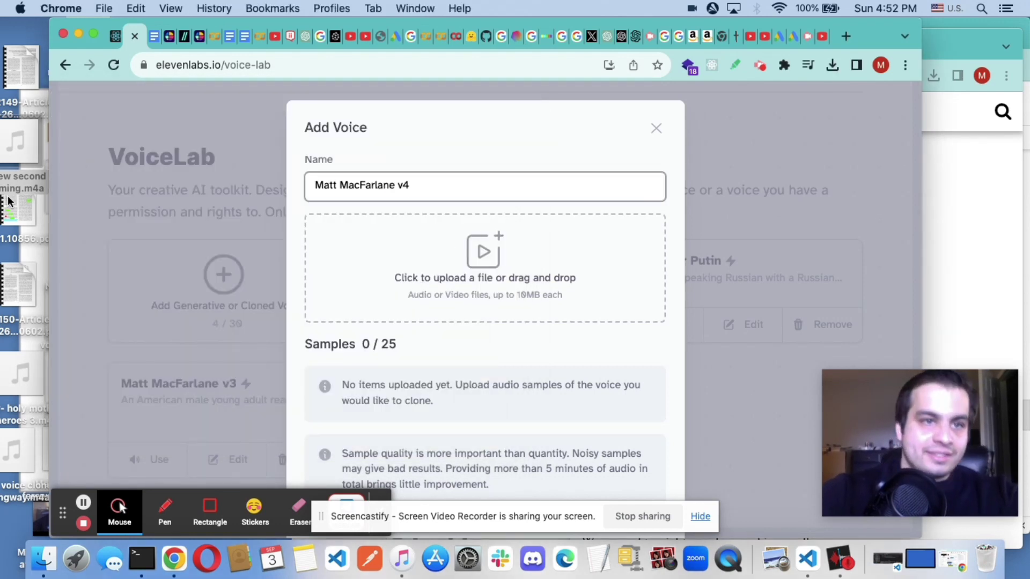
- Upload the new second coming recording and New - voice clone Hemingway.m4a as samples
drag(24, 162, 413, 265)
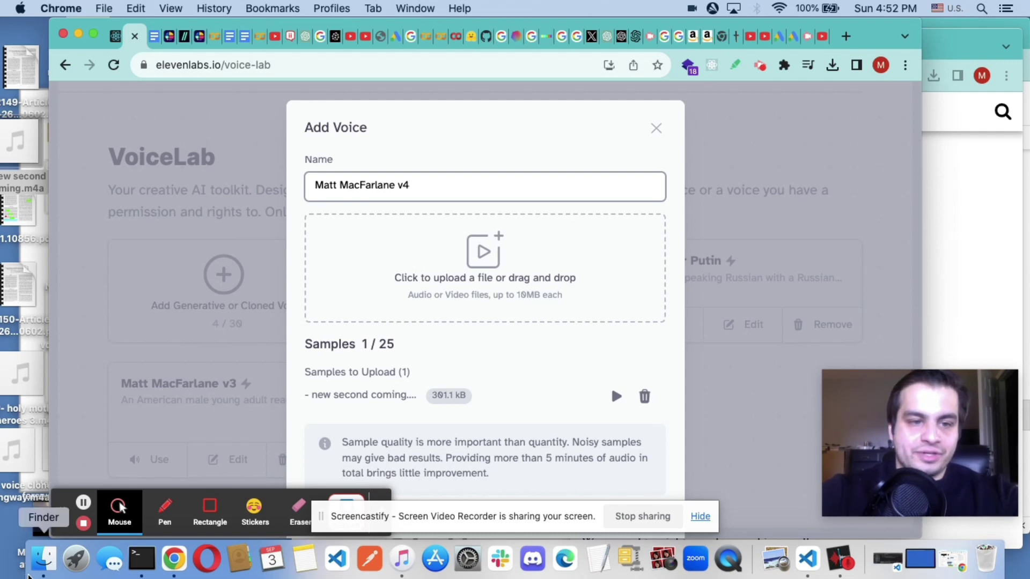
click(39, 570)
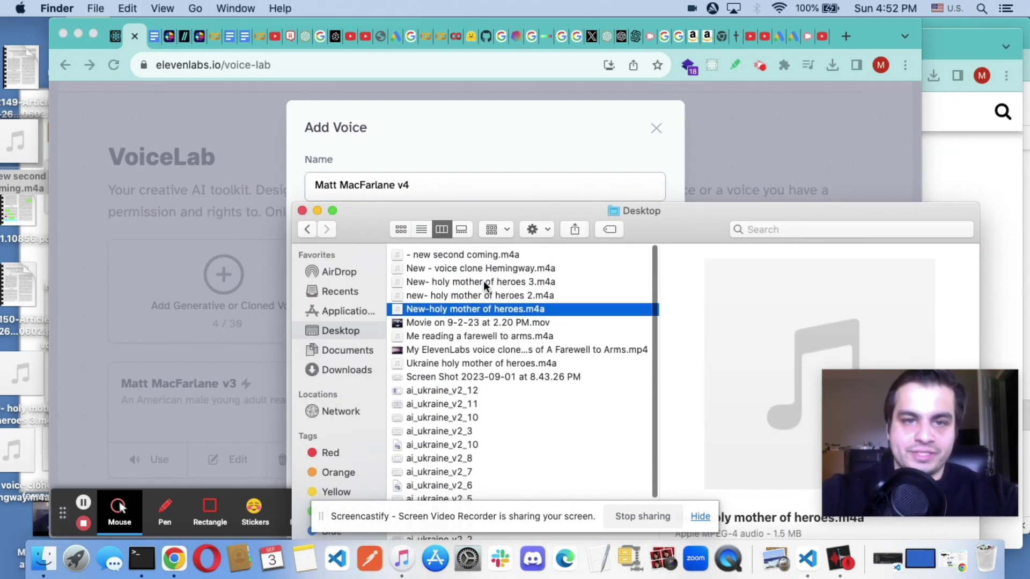
click(471, 264)
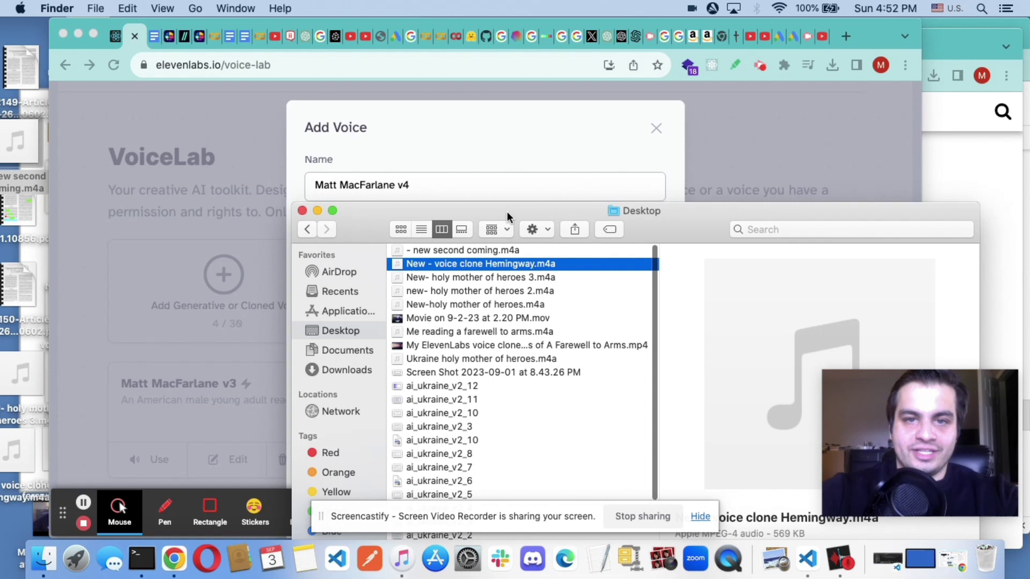
drag(507, 211, 797, 140)
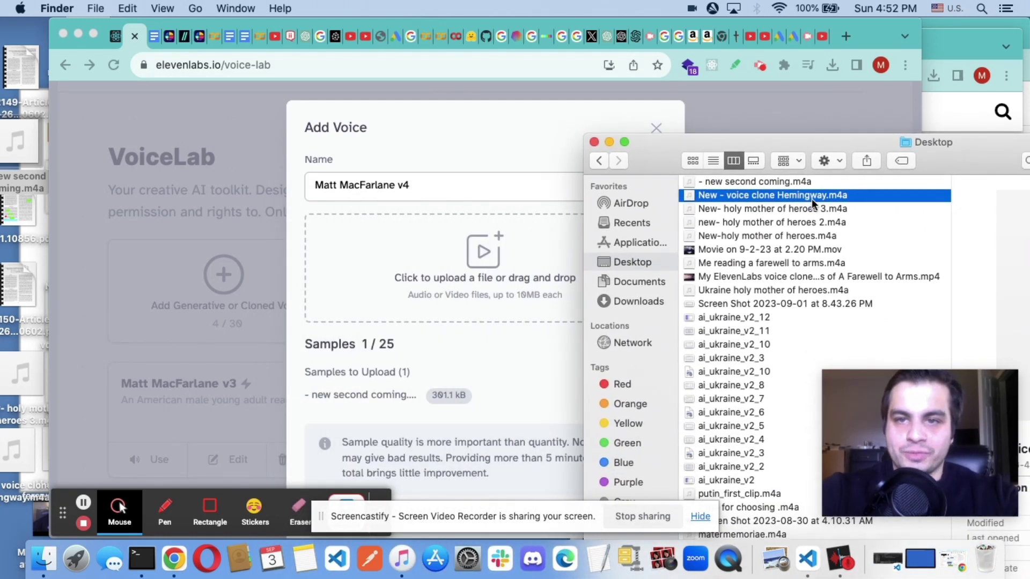
mouse_move(810, 197)
mouse_down()
mouse_move(504, 298)
mouse_move(495, 291)
mouse_up()
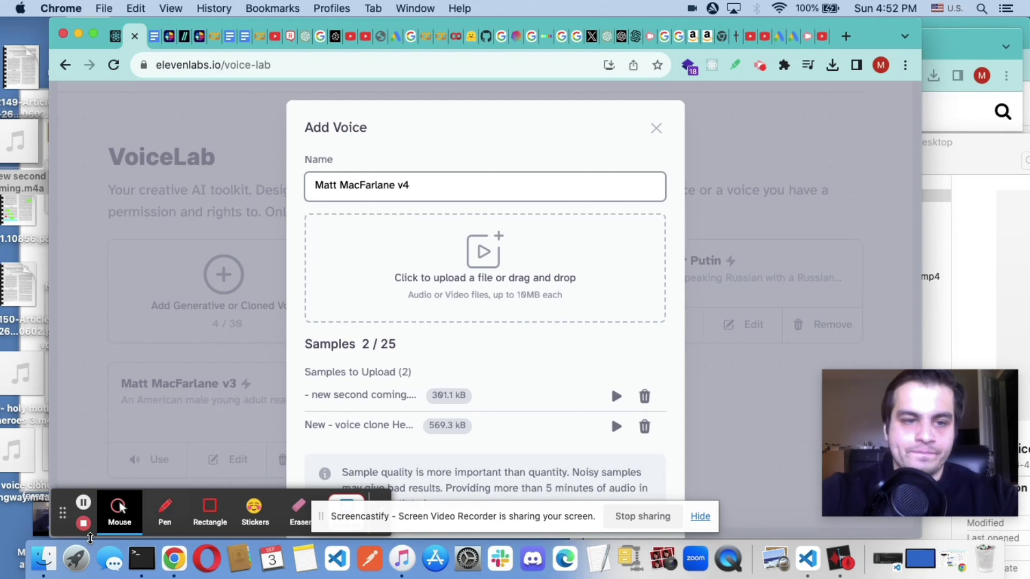
- Add the holy mother of heroes 3, 2 and New-holy mother of heroes.m4a samples
click(44, 559)
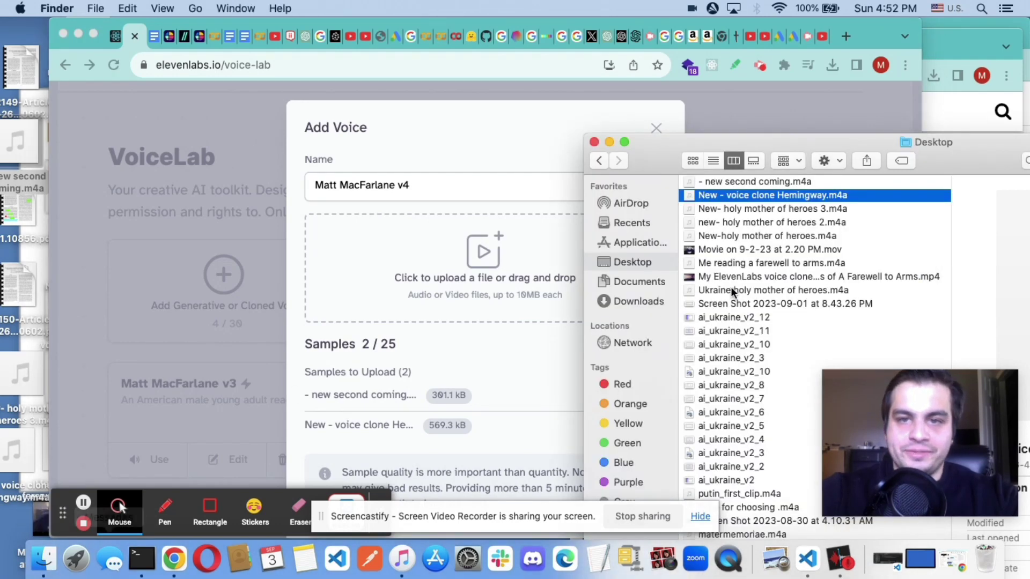
click(817, 209)
drag(846, 208, 491, 276)
click(44, 558)
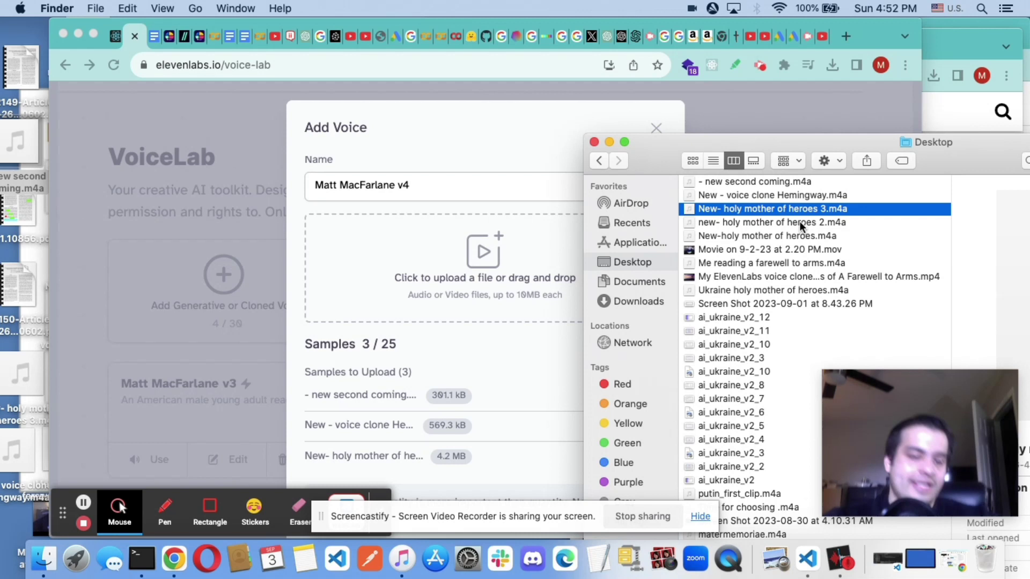
drag(799, 221, 479, 270)
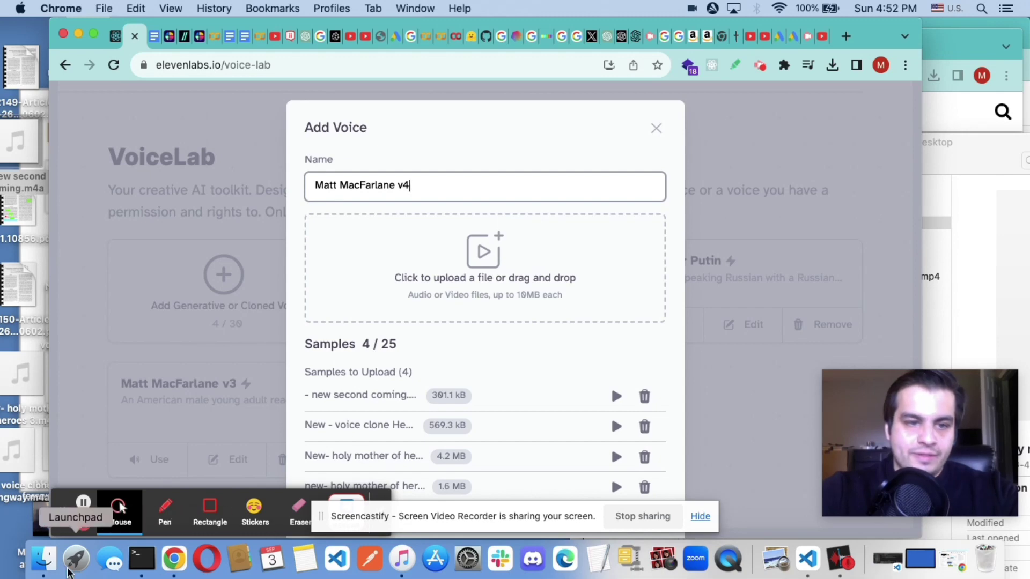
click(44, 559)
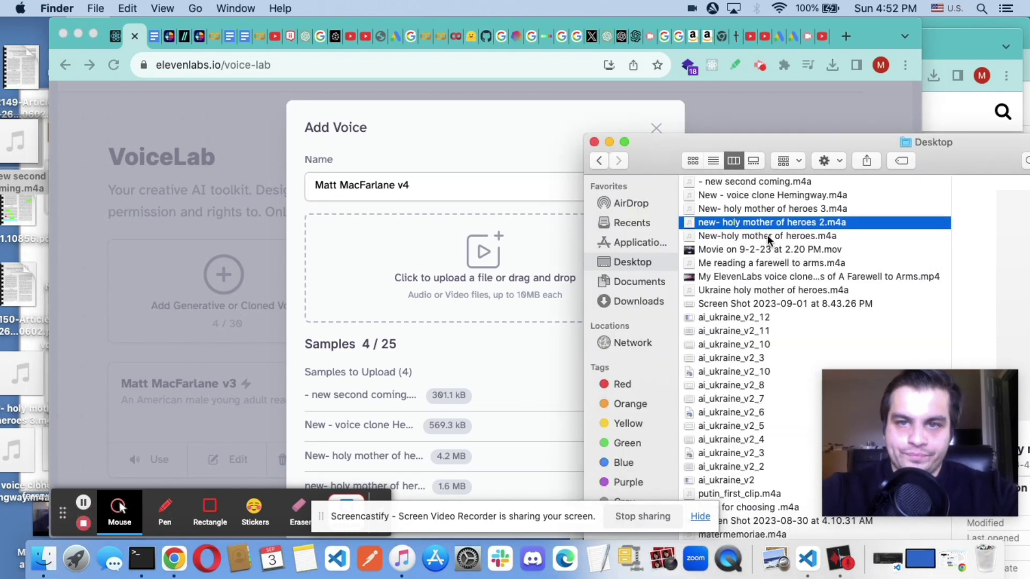
drag(766, 235, 522, 307)
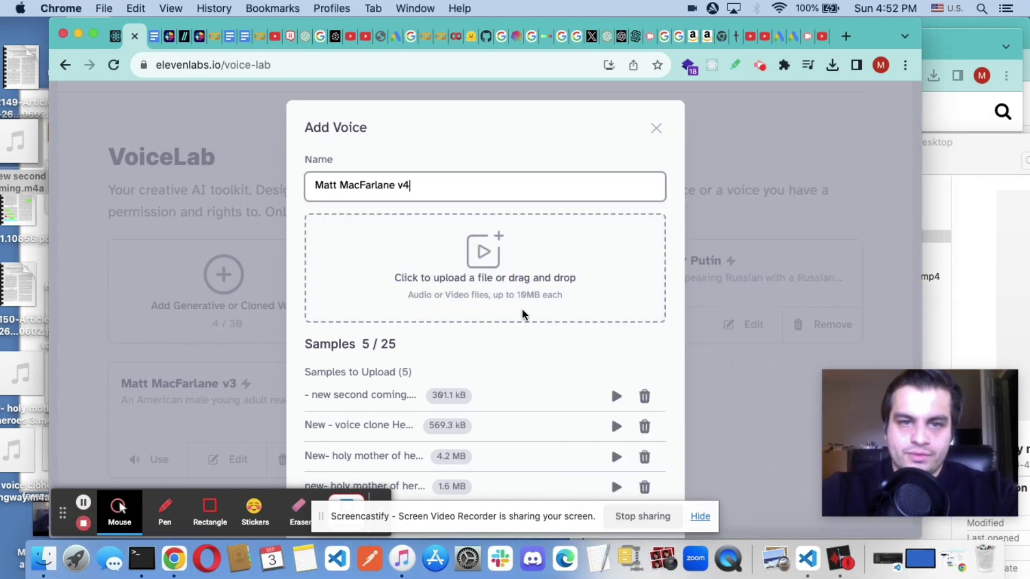
- Describe the voice as 'An american young adult male reading several selections of text'
scroll(542, 359, down, 10)
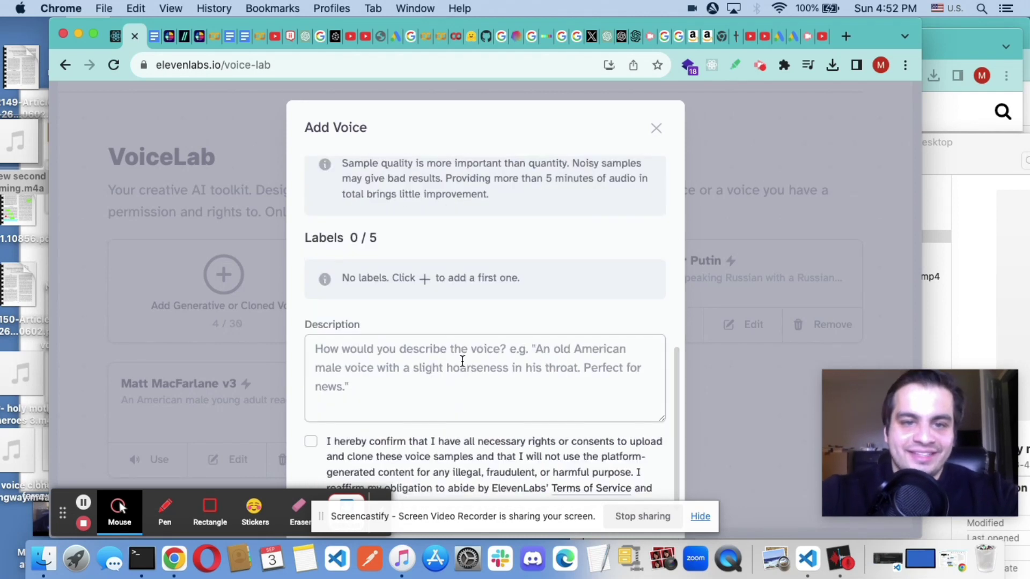
click(462, 363)
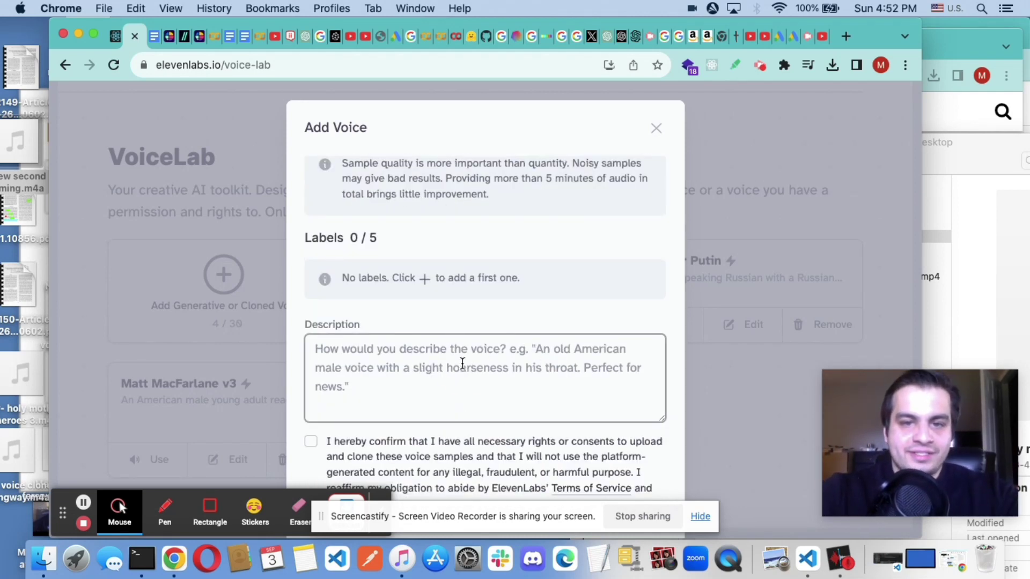
text(An american young adult male)
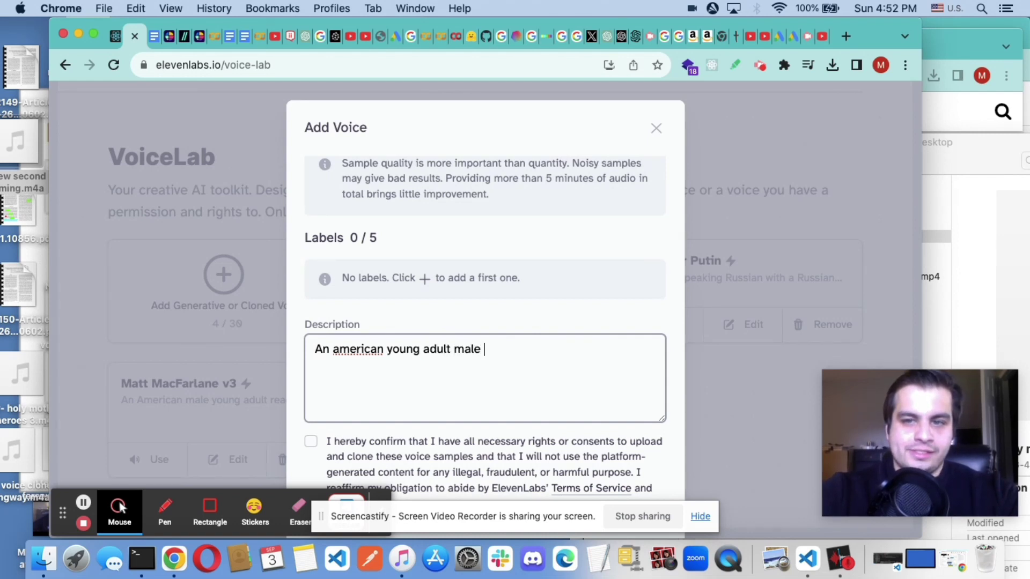
text(reading several selections)
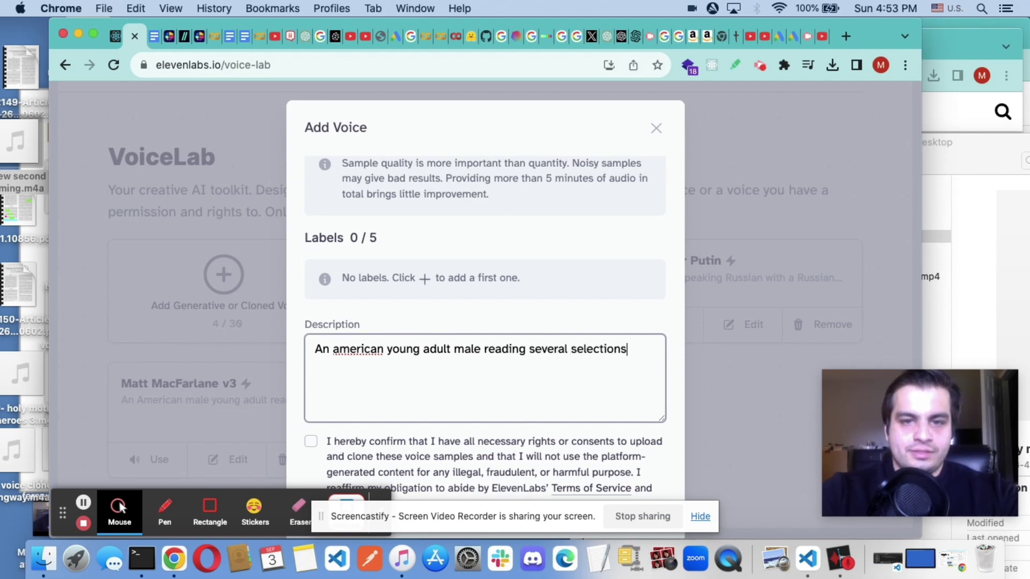
text(xt)
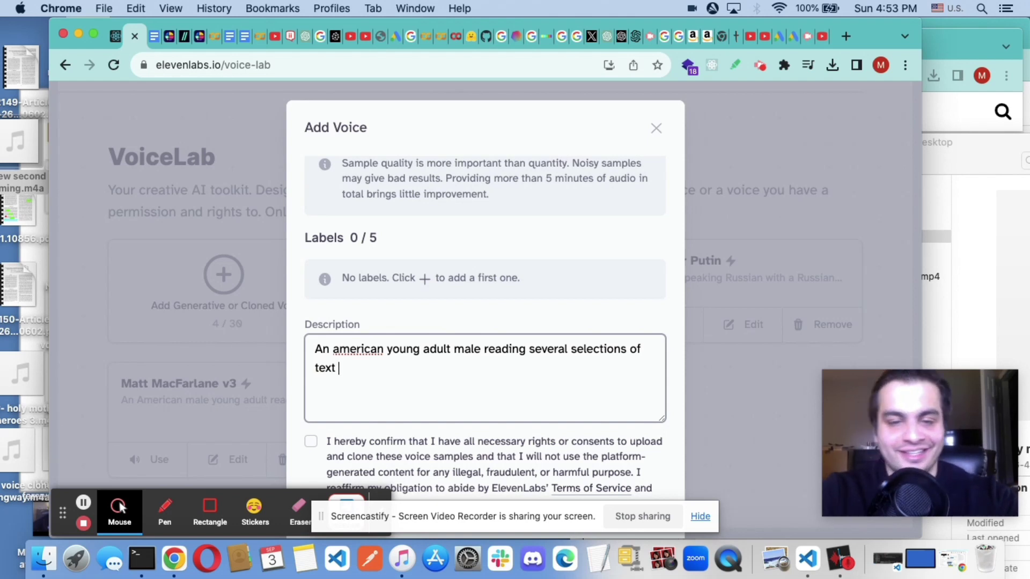
- Tick the checkbox confirming the rights to clone these voice samples
scroll(467, 316, down, 3)
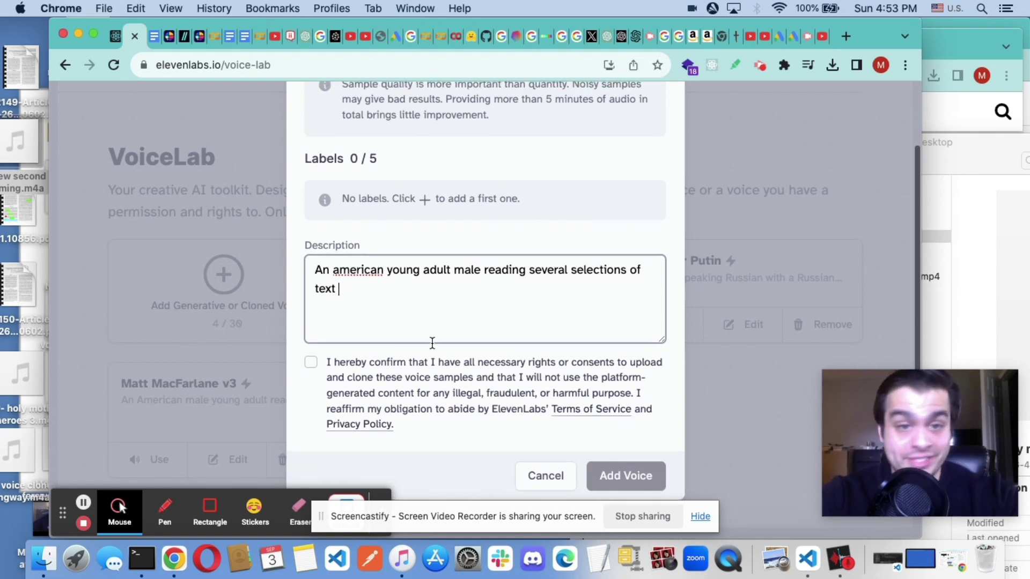
click(311, 362)
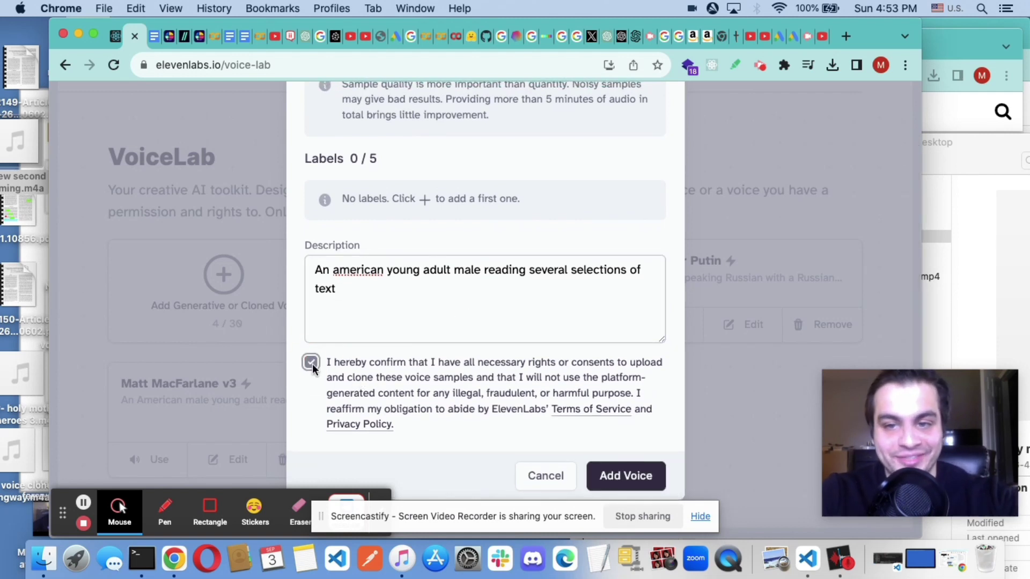
scroll(312, 363, down, 1)
scroll(312, 363, down, 1)
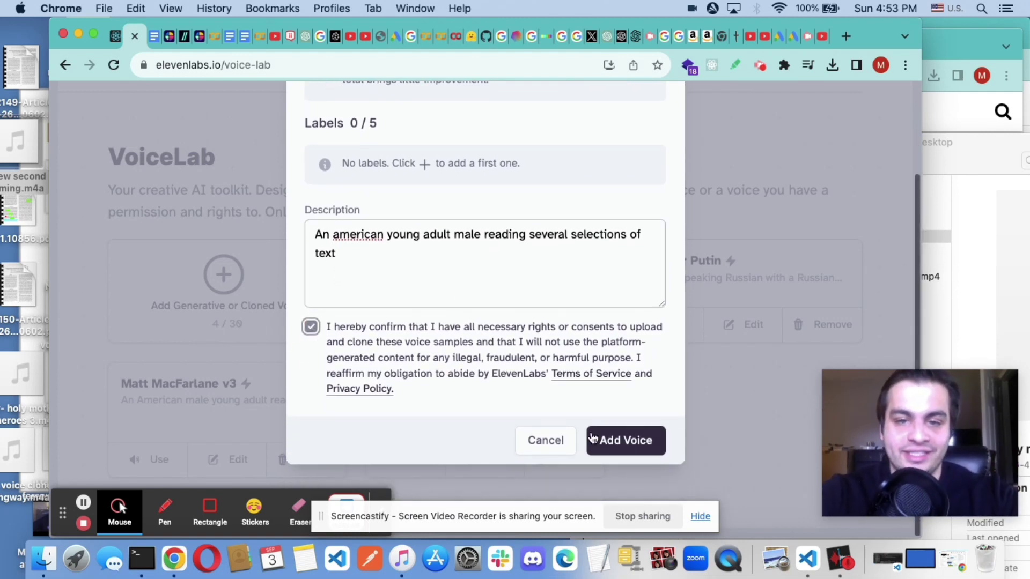
- Create the cloned voice, then widen the browser and make it full screen
click(628, 440)
scroll(503, 327, up, 5)
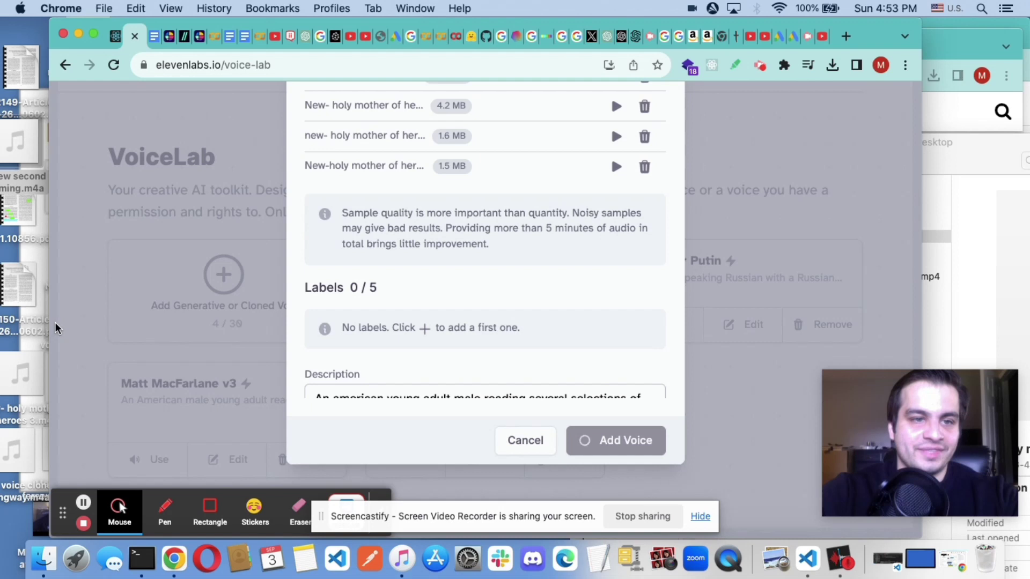
drag(48, 320, 26, 322)
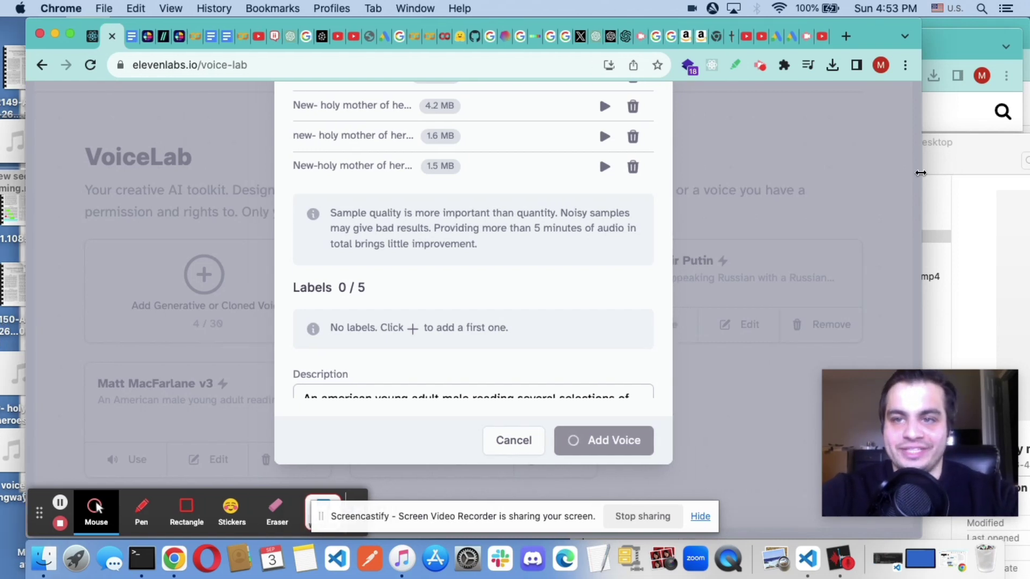
drag(921, 172, 1026, 165)
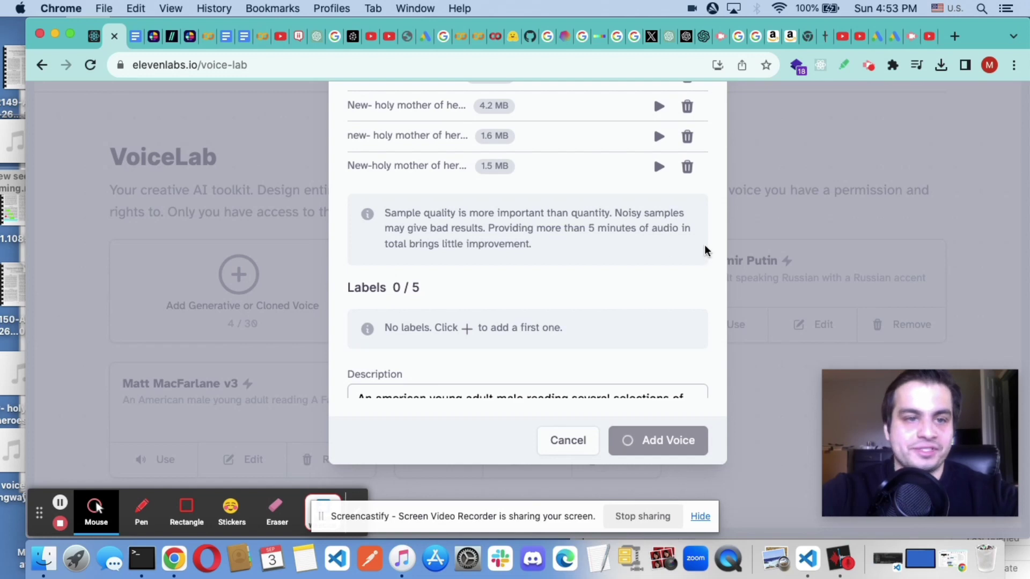
click(70, 34)
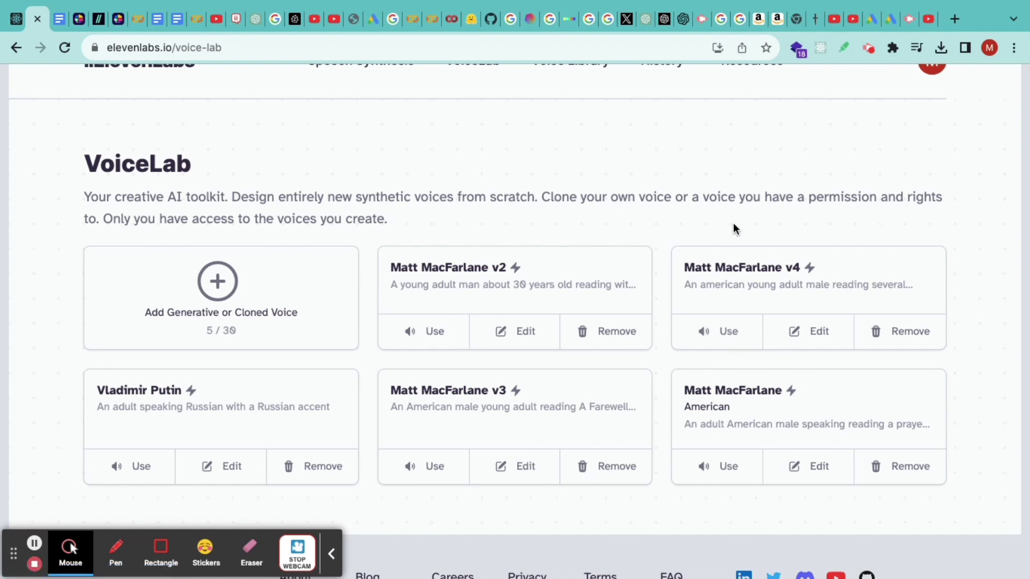
- Leave full screen and choose the new v4 voice for Speech Synthesis
mouse_move(773, 1)
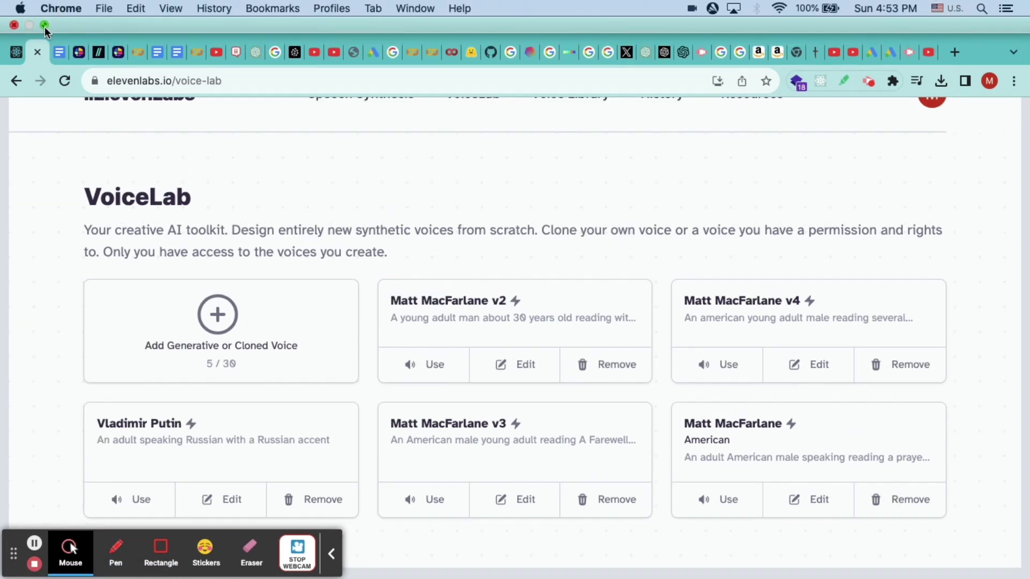
click(45, 25)
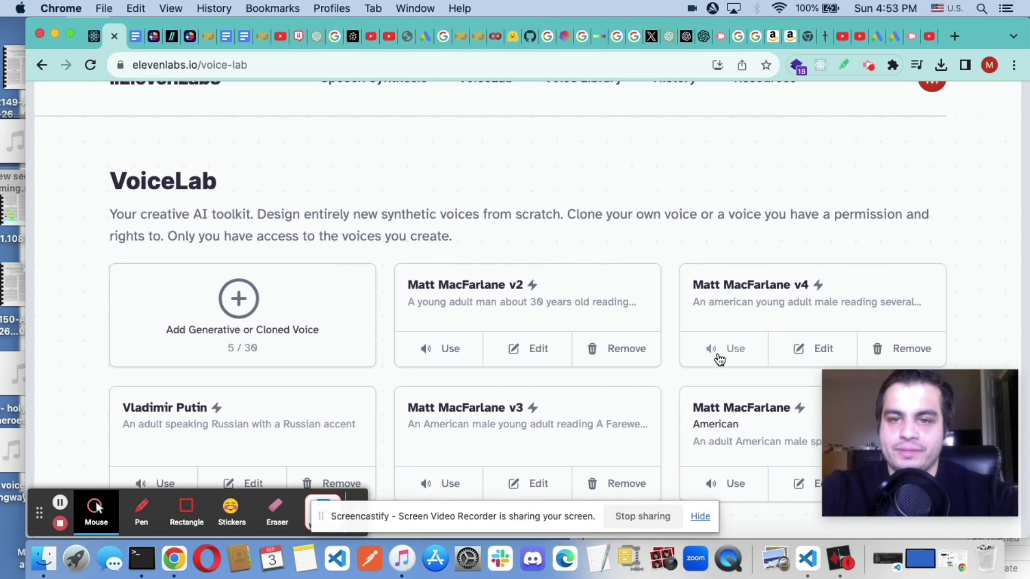
click(721, 354)
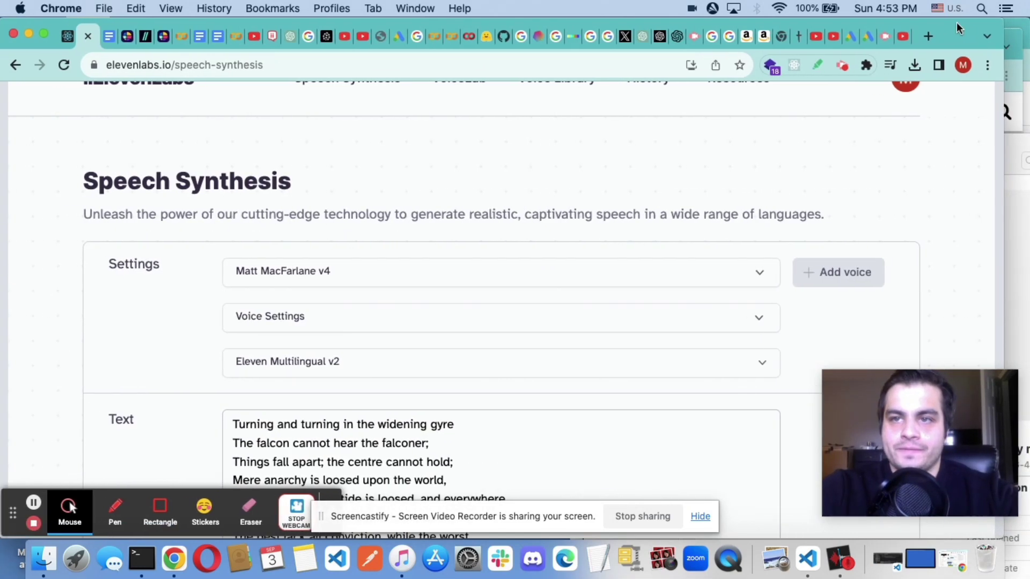
- On the poem page, select the stanza from 'Surely some revelation' through 'be born?'
click(1018, 188)
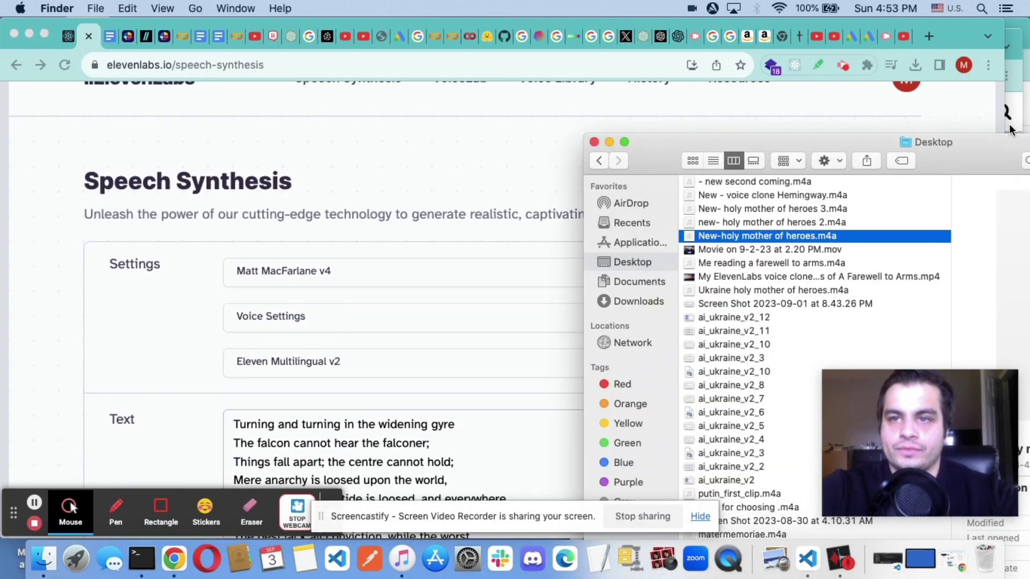
click(1011, 49)
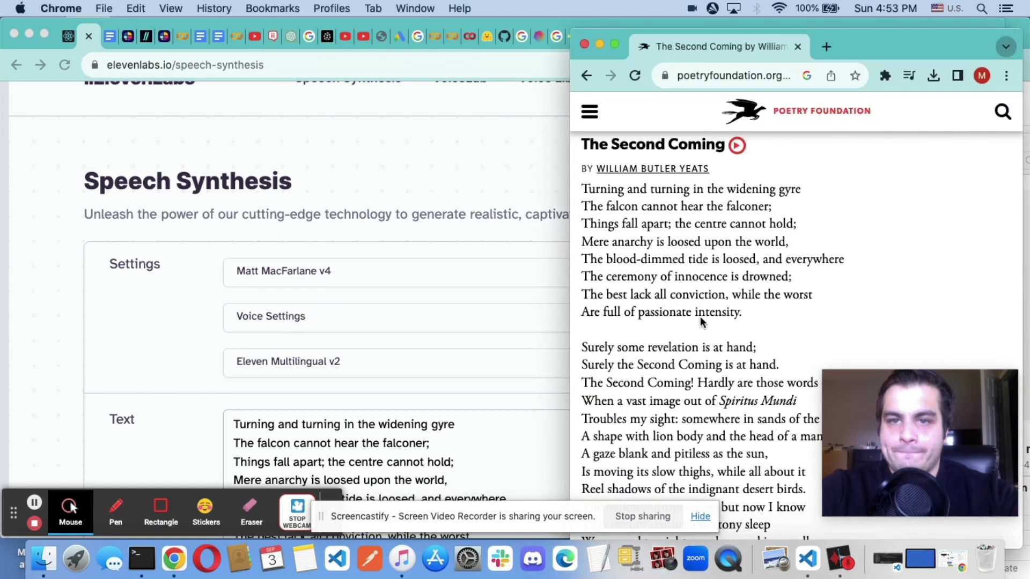
scroll(700, 320, down, 5)
double_click(625, 237)
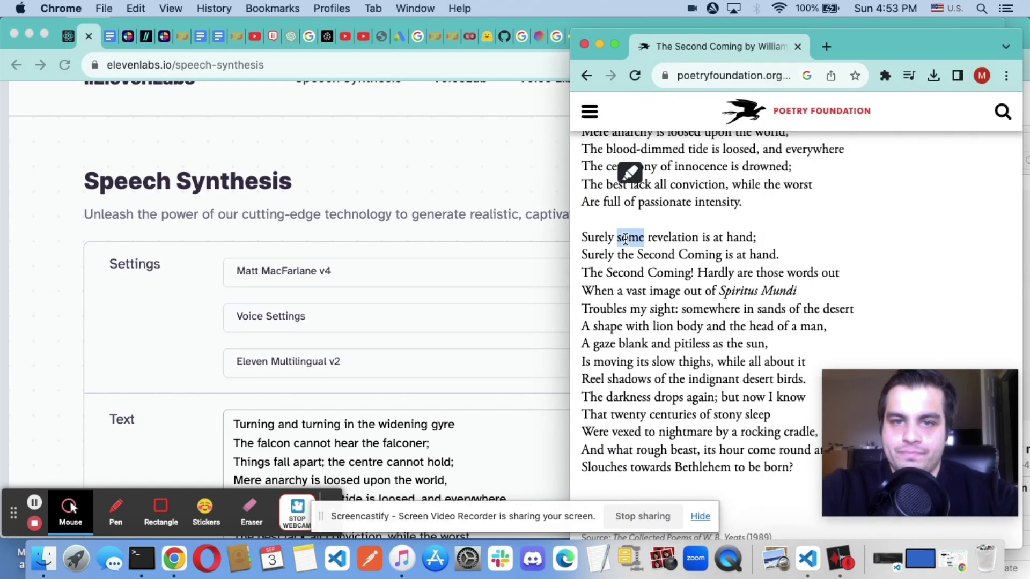
drag(625, 239, 648, 462)
key(super+c)
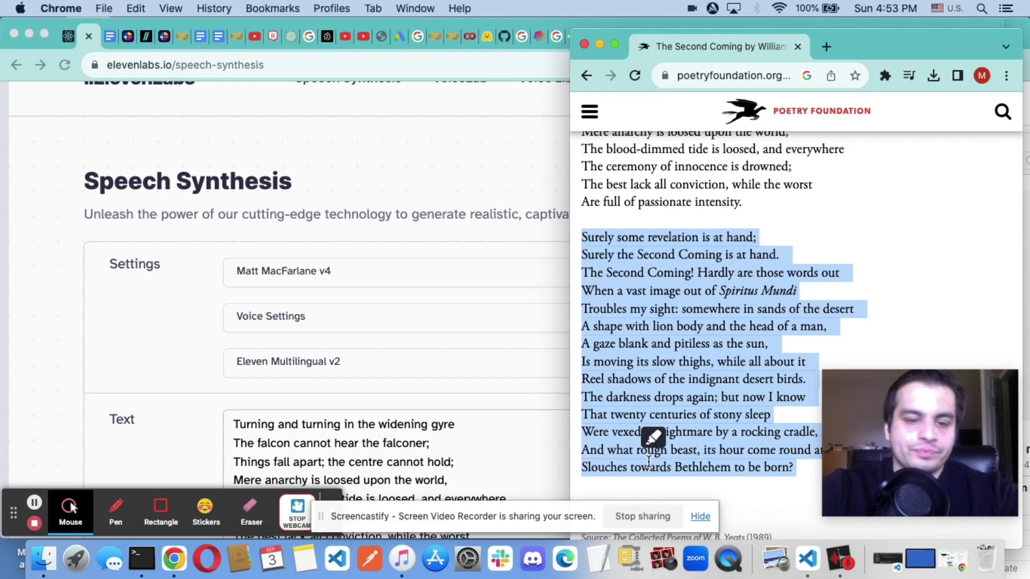
- Replace the Speech Synthesis text with the pasted second stanza (627/5000 characters)
click(63, 362)
scroll(63, 362, down, 5)
click(420, 256)
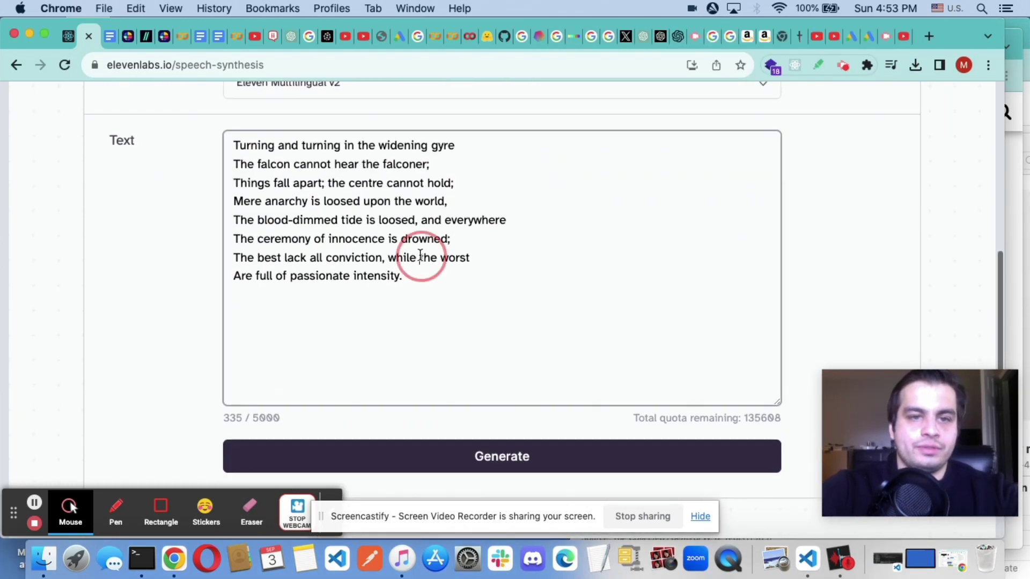
key(super+a)
key(super+v)
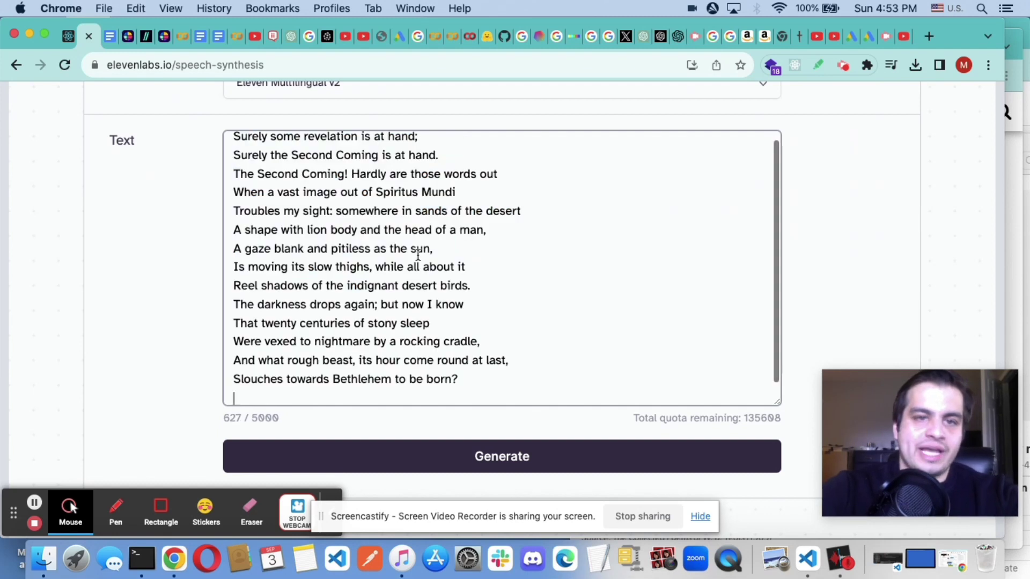
scroll(418, 255, up, 1)
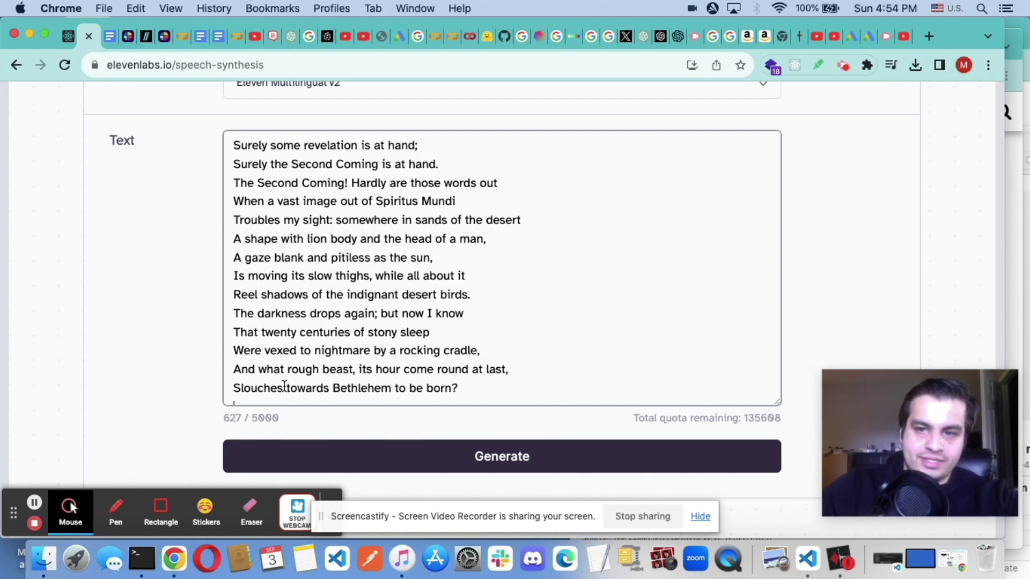
click(429, 466)
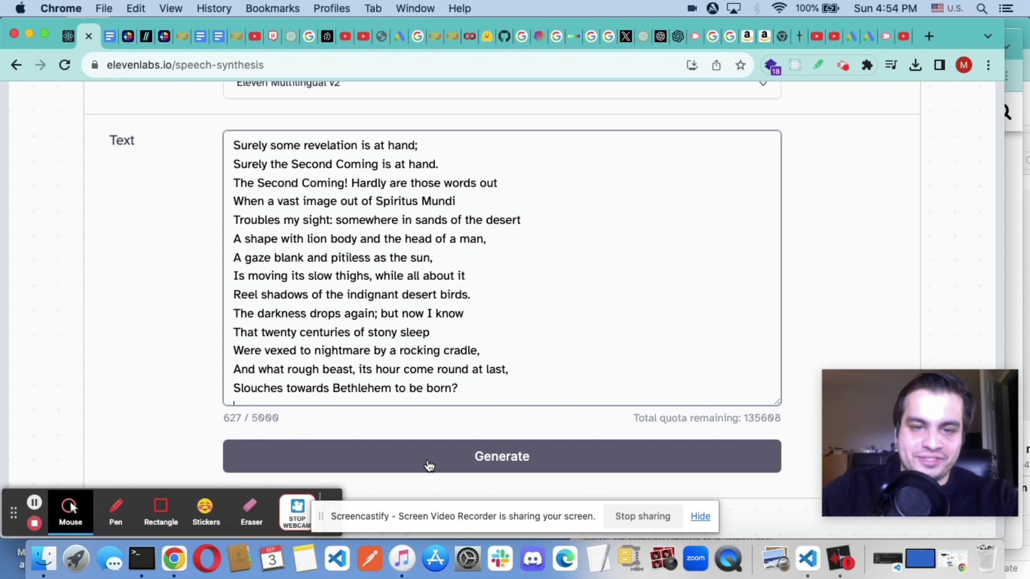
- Generate the stanza as speech, producing a cloned v4 audio clip dated 9.3.23, 16:54
click(429, 465)
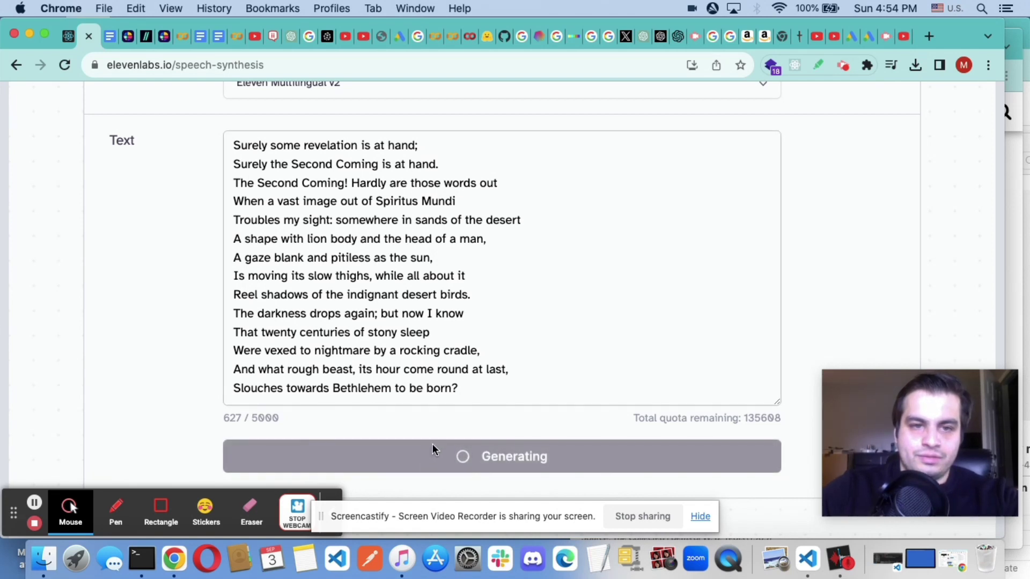
scroll(460, 370, down, 1)
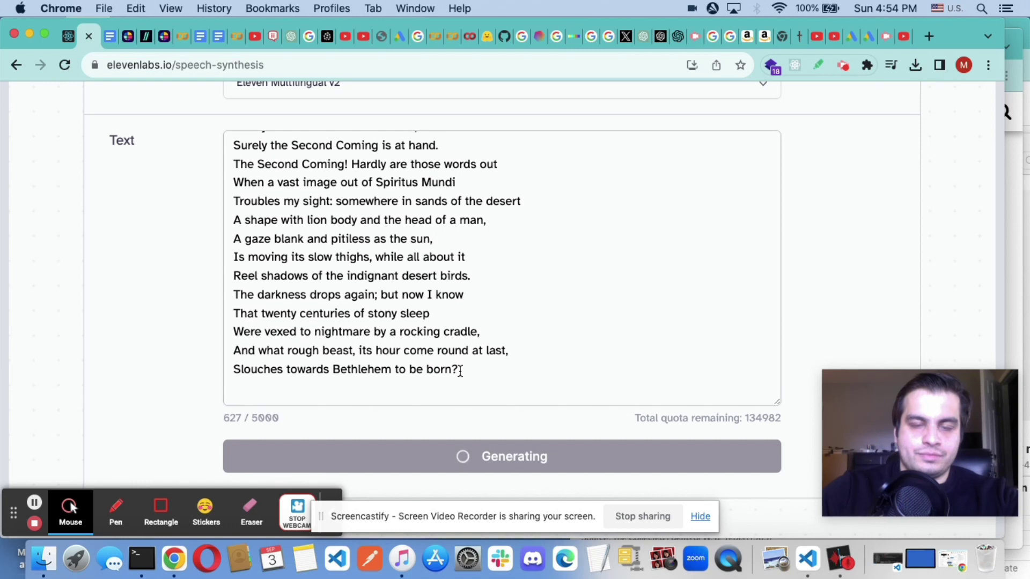
scroll(460, 370, up, 1)
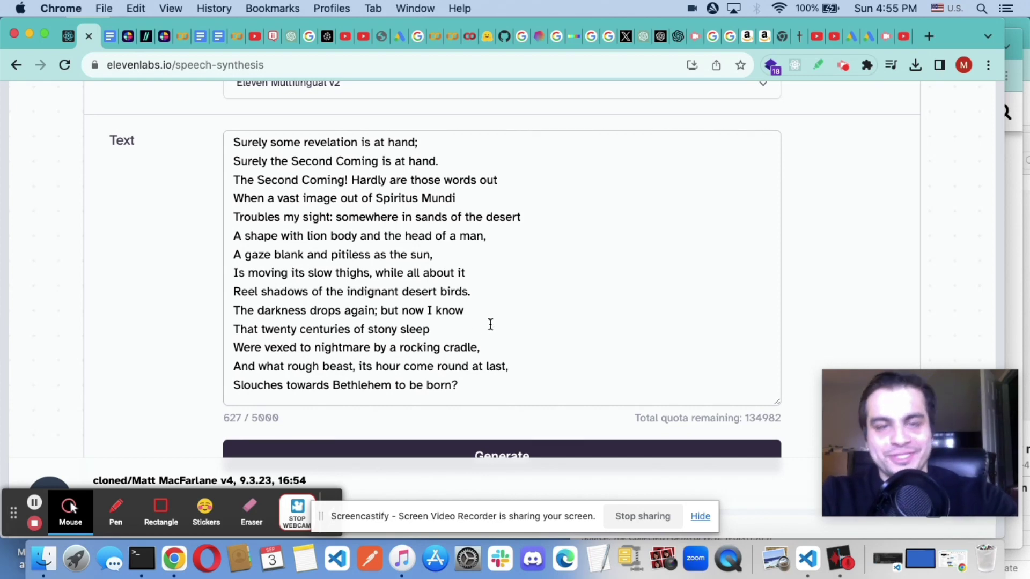
scroll(523, 222, up, 6)
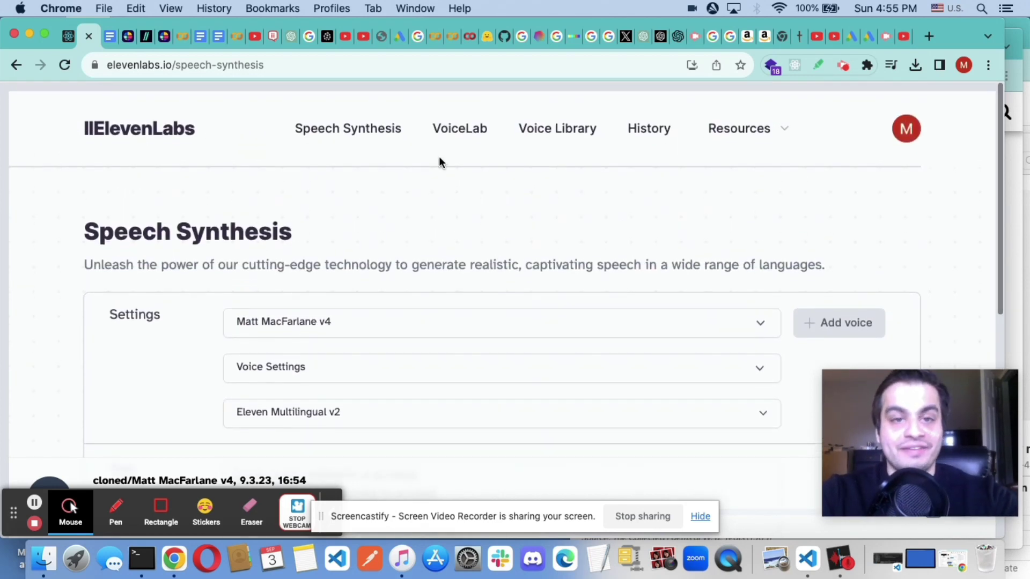